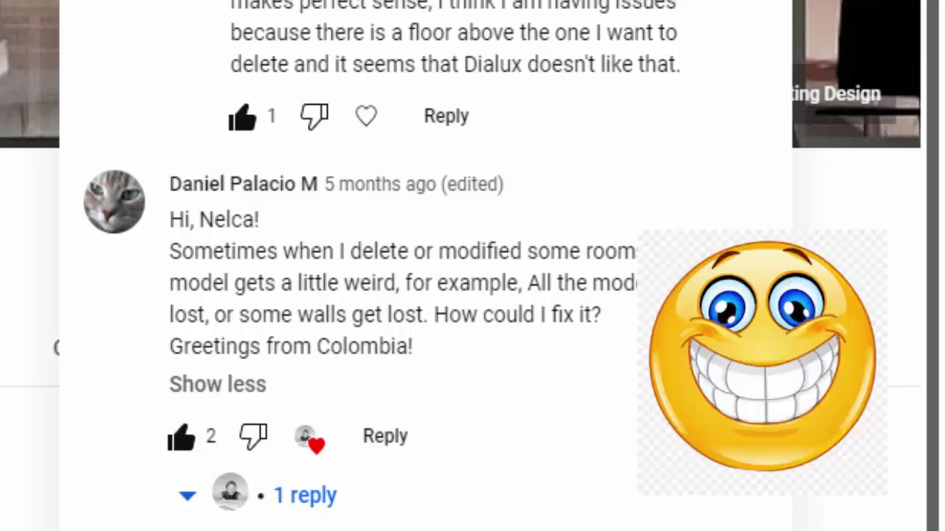
scroll(448, 285, "down", 2)
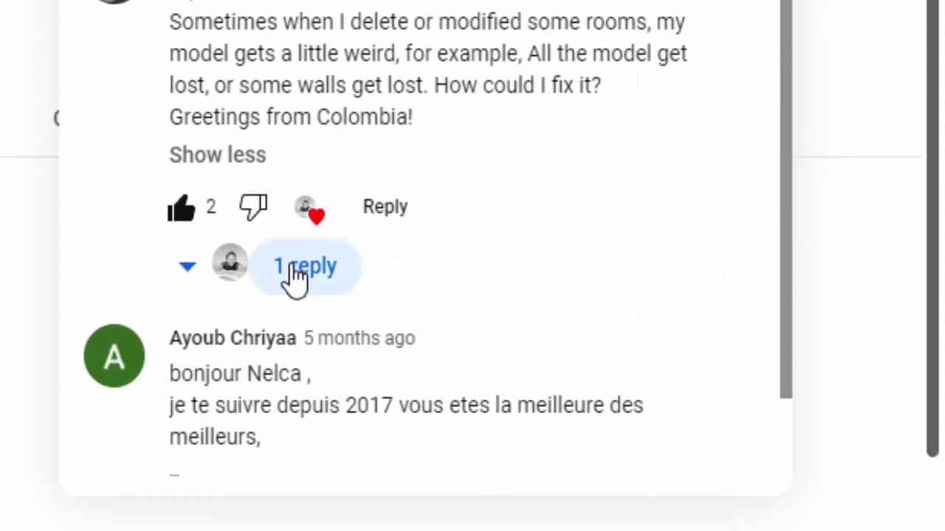
left_click(299, 267)
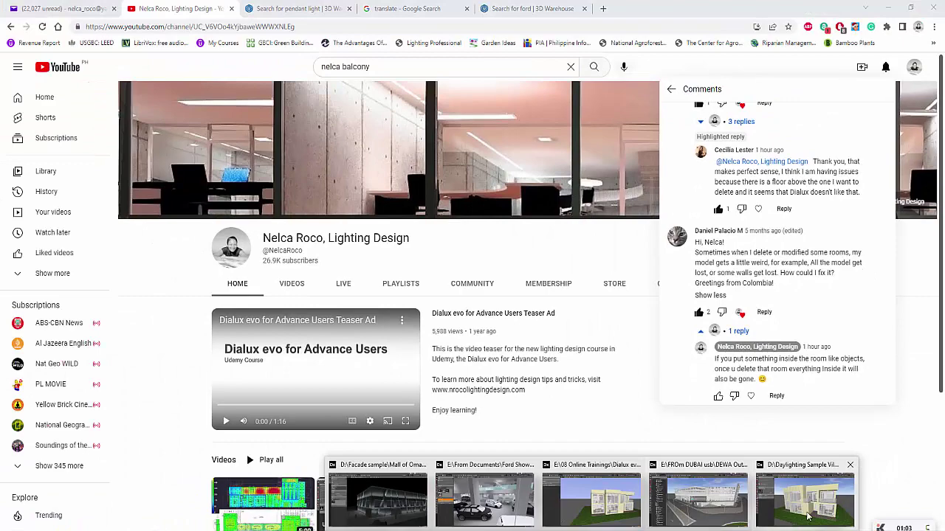
Bring up the villa project in DIALux, show Storey 2, and view it as a 2D plan
left_click(775, 509)
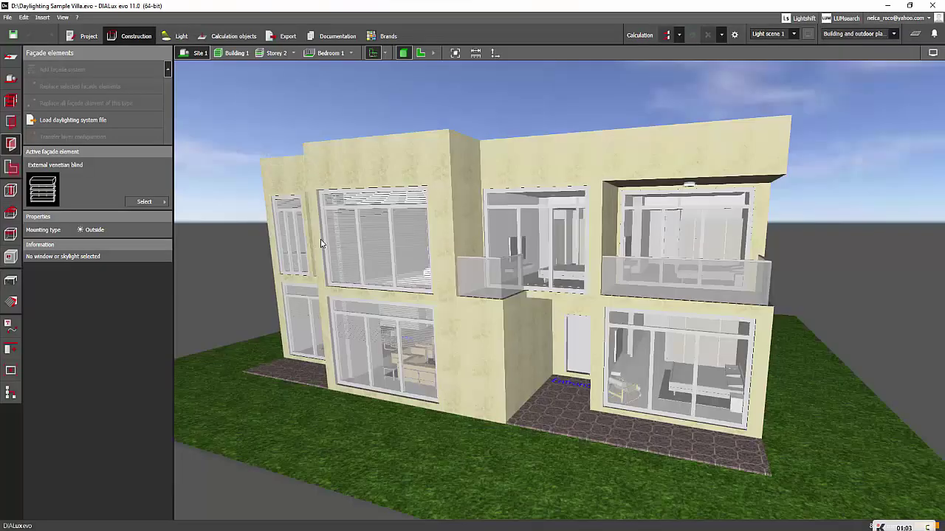
left_click(294, 53)
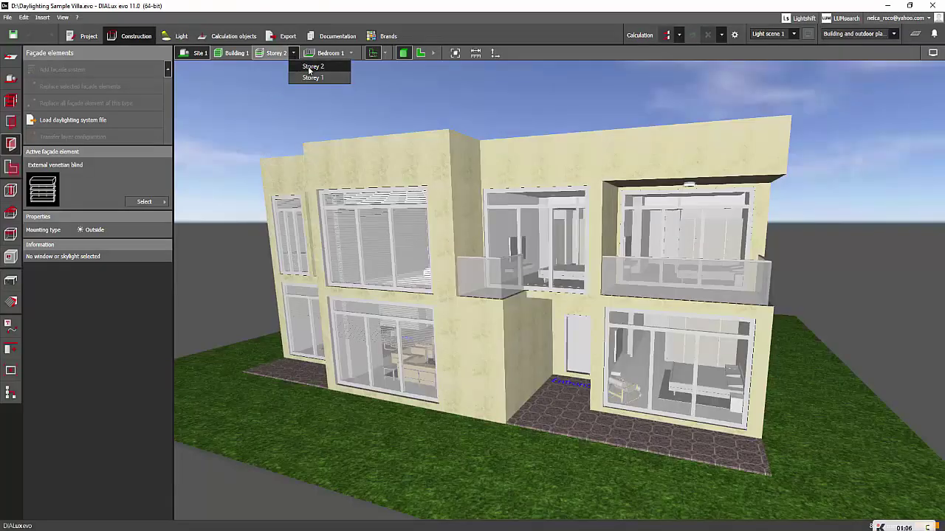
left_click(309, 67)
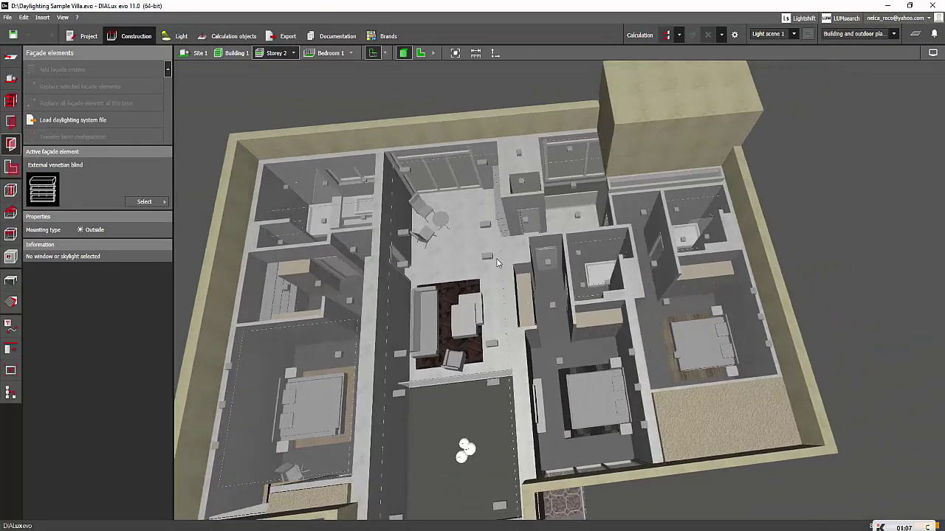
mouse_move(497, 263)
left_mouse_down()
mouse_move(454, 288)
mouse_move(441, 270)
mouse_move(412, 267)
left_mouse_up()
scroll(440, 270, "up", 5)
left_click(422, 54)
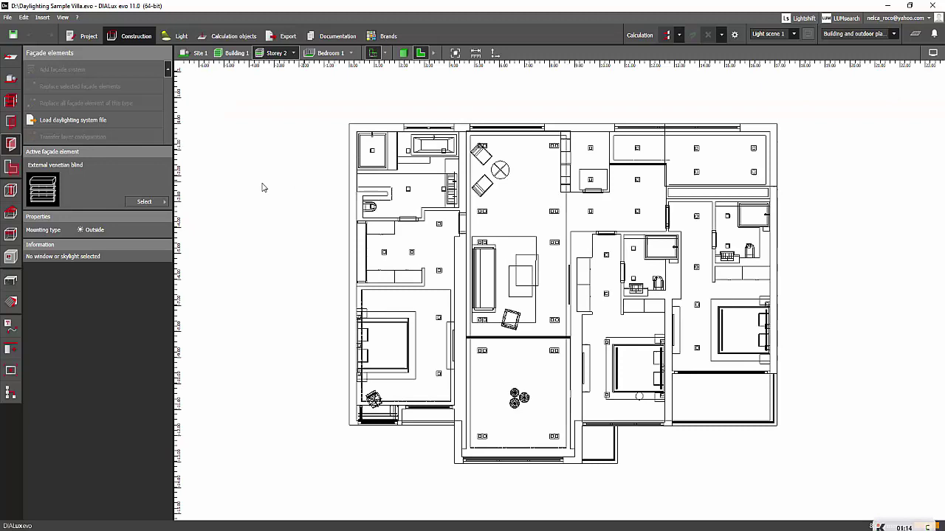
Select the Storey 2 outline using the storey and building construction tools
left_click(11, 100)
scroll(372, 246, "up", 1)
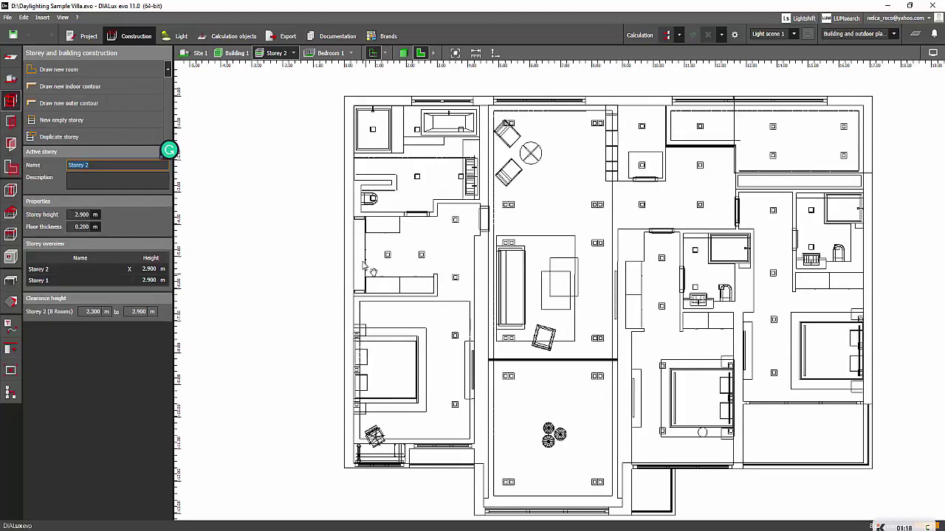
scroll(369, 269, "up", 1)
scroll(354, 278, "up", 1)
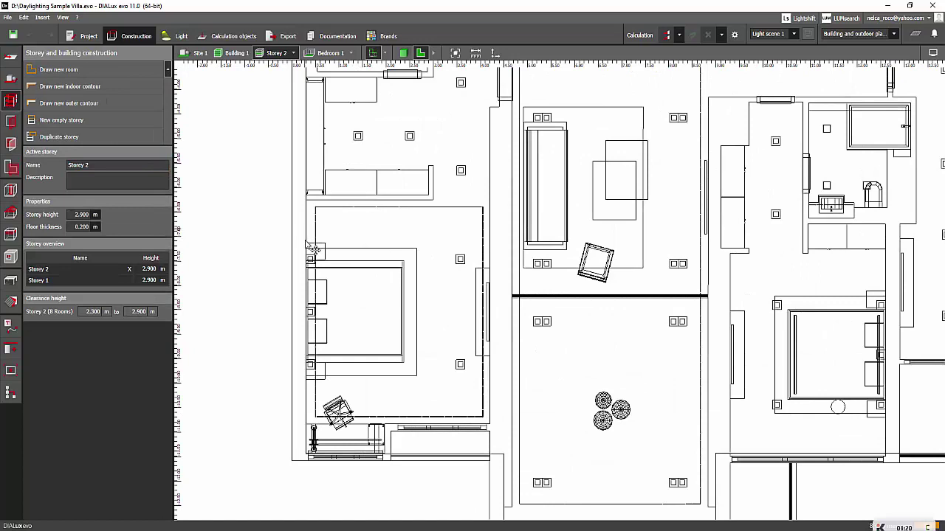
left_click(310, 247)
scroll(291, 254, "down", 1)
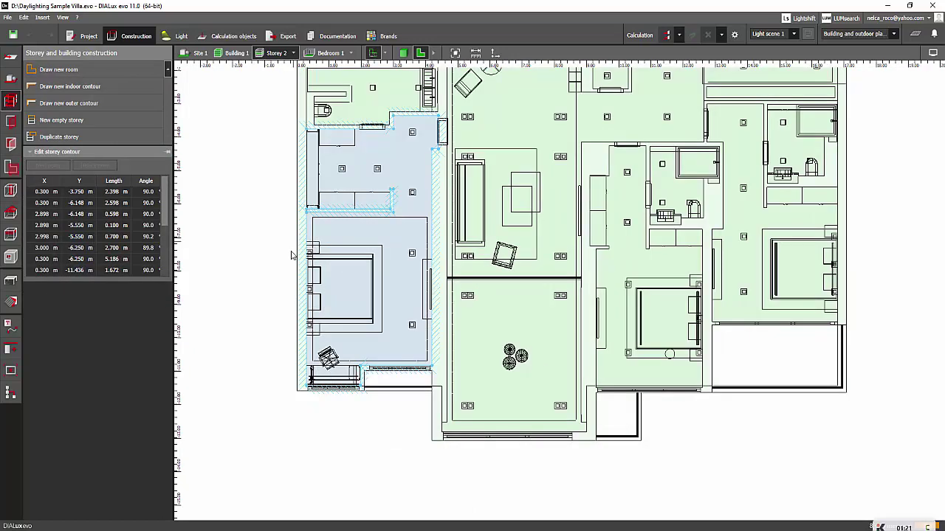
Return to 3D, orbit to an overhead view, and select the lower-right bedroom room
left_click(403, 53)
middle_click_drag(248, 212, 293, 192)
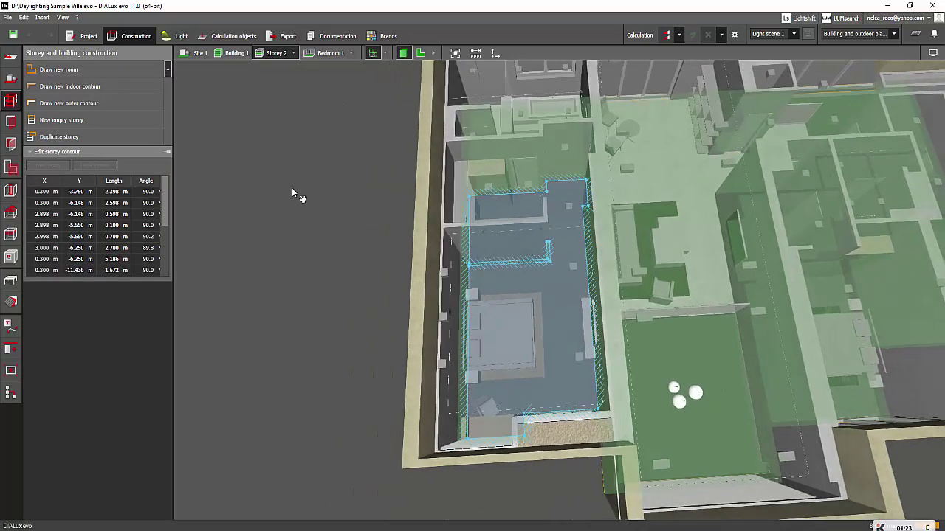
mouse_move(293, 192)
right_mouse_down()
mouse_move(338, 223)
mouse_move(371, 211)
mouse_move(391, 230)
mouse_move(461, 212)
mouse_move(536, 152)
mouse_move(455, 184)
mouse_move(409, 188)
right_mouse_up()
left_click(451, 175)
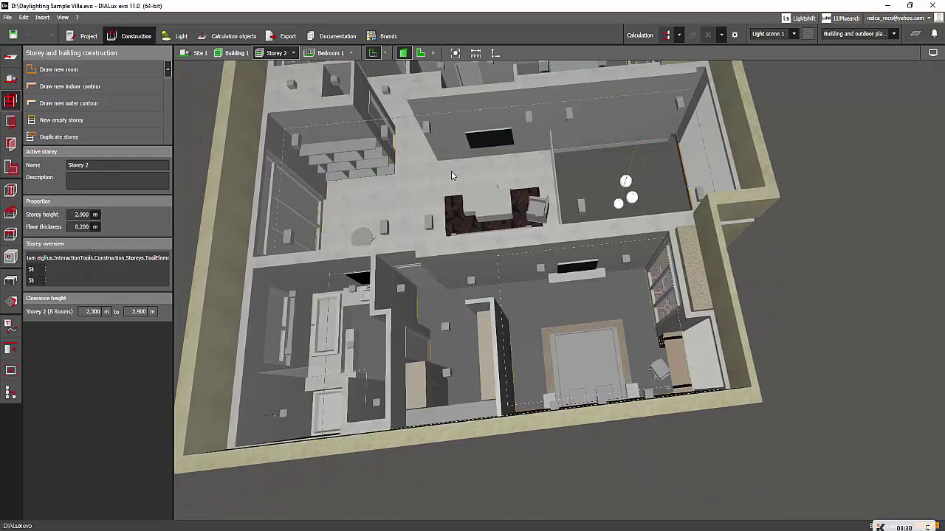
Delete the lower-right bedroom room and orbit to face the bedroom window
key("Delete")
mouse_move(522, 431)
right_mouse_down()
mouse_move(517, 374)
mouse_move(361, 400)
mouse_move(325, 427)
mouse_move(405, 424)
mouse_move(411, 390)
mouse_move(387, 376)
mouse_move(530, 425)
mouse_move(481, 423)
mouse_move(493, 378)
mouse_move(572, 376)
right_mouse_up()
scroll(617, 320, "up", 5)
scroll(550, 333, "up", 3)
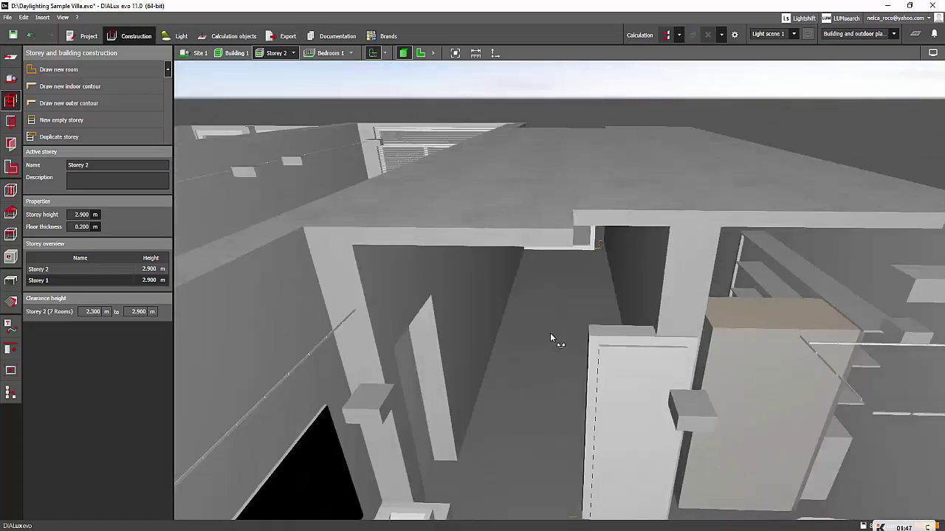
mouse_move(550, 333)
right_mouse_down()
mouse_move(547, 319)
mouse_move(531, 323)
mouse_move(535, 345)
mouse_move(552, 299)
right_mouse_up()
scroll(512, 335, "down", 3)
scroll(537, 351, "down", 3)
scroll(555, 291, "up", 5)
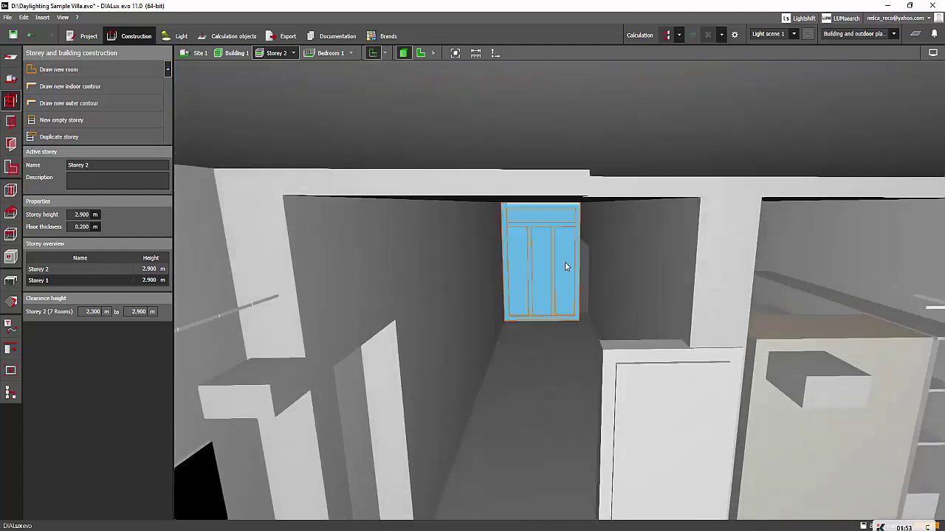
Select the Bedroom 1 window to show its façade layers with the external venetian blind
left_click(564, 262)
left_click(522, 173)
scroll(511, 248, "down", 5)
mouse_move(511, 247)
right_mouse_down()
mouse_move(483, 291)
mouse_move(556, 324)
mouse_move(508, 312)
mouse_move(533, 310)
mouse_move(500, 317)
mouse_move(486, 309)
mouse_move(509, 303)
right_mouse_up()
scroll(558, 310, "up", 3)
left_click(641, 208)
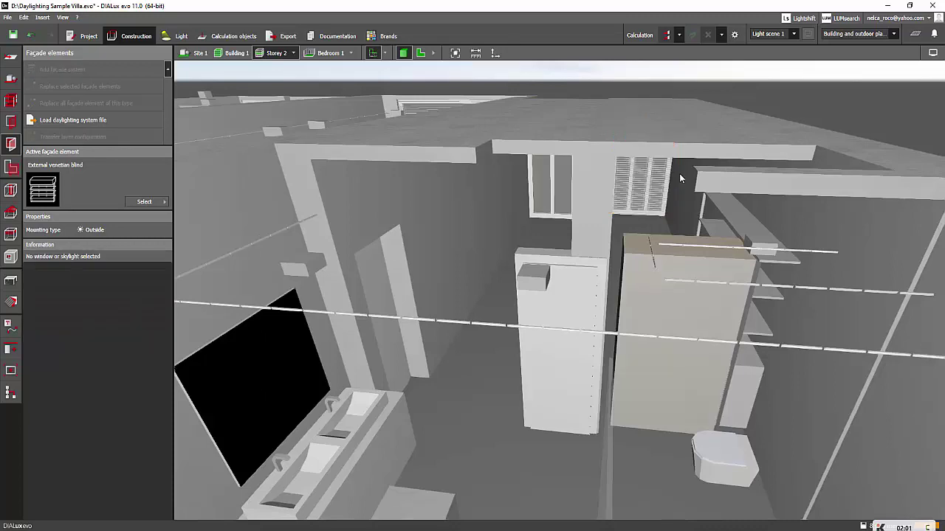
right_click_drag(679, 173, 690, 177)
left_click(504, 201)
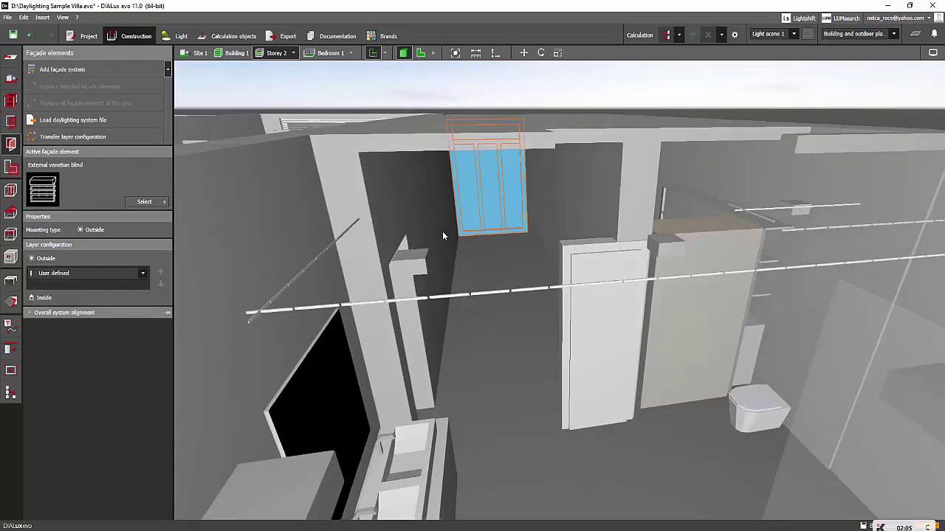
right_click_drag(442, 231, 422, 240)
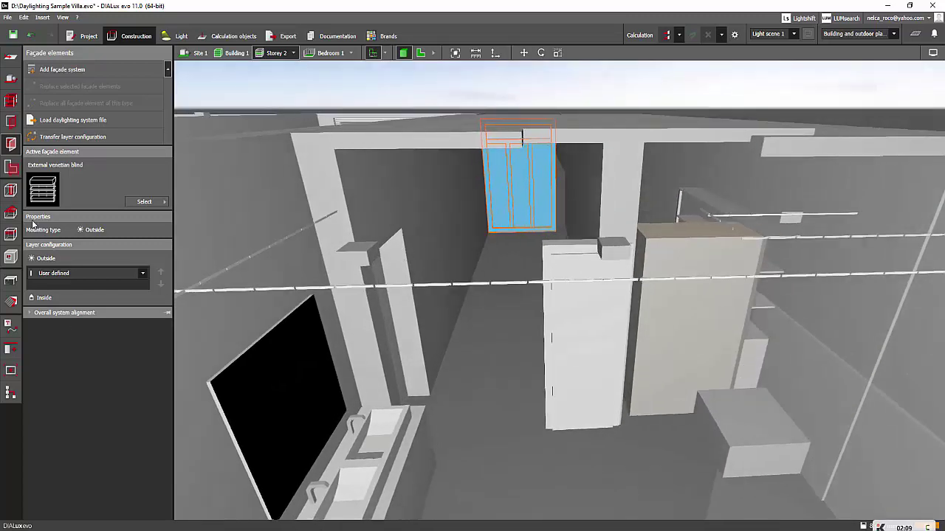
Give the three-wing window a fixed cutting depth of 0.5 m in its aperture settings
left_click(18, 129)
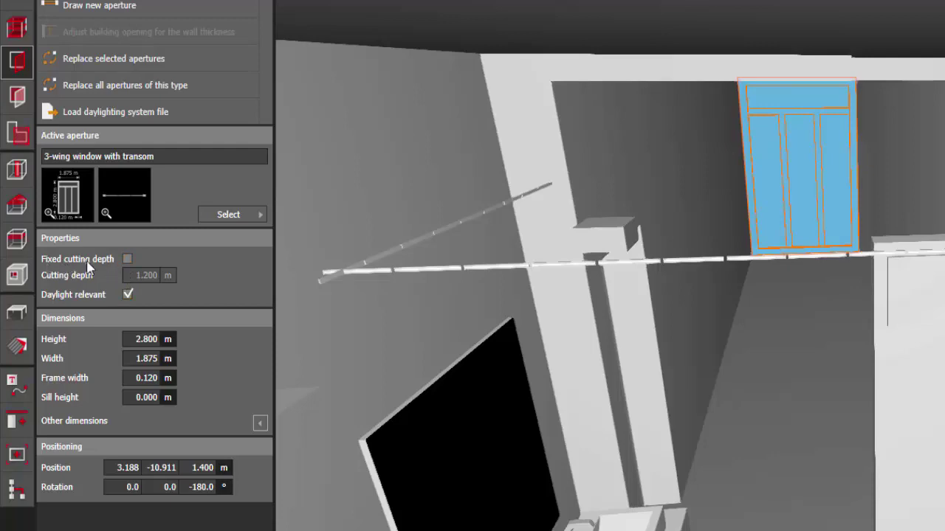
left_click(128, 261)
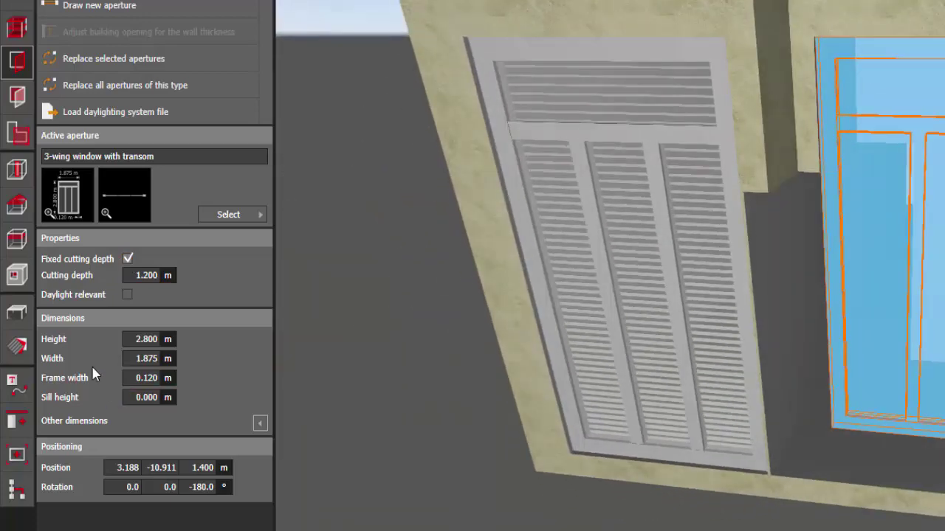
left_click(144, 277)
type("0.5")
key("Return")
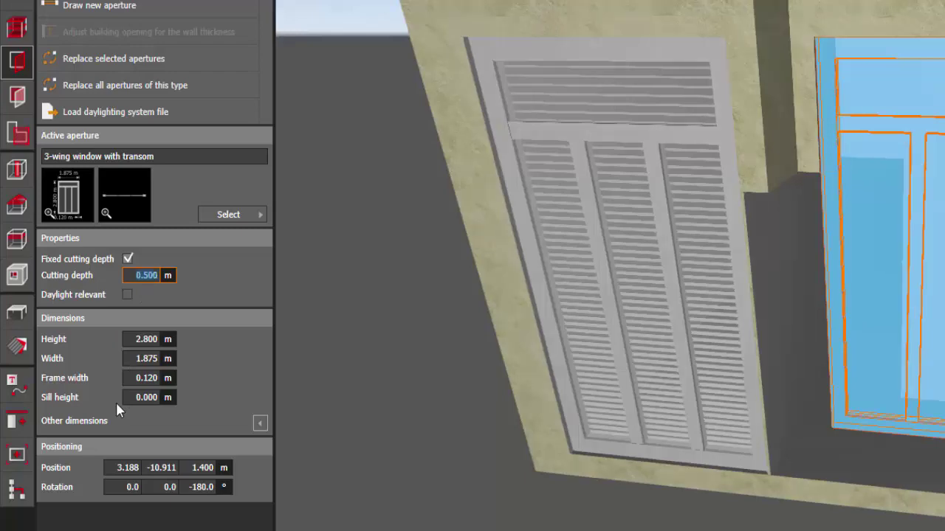
Orbit around the shuttered window and select the neighbouring standard door
left_click_drag(544, 454, 619, 434)
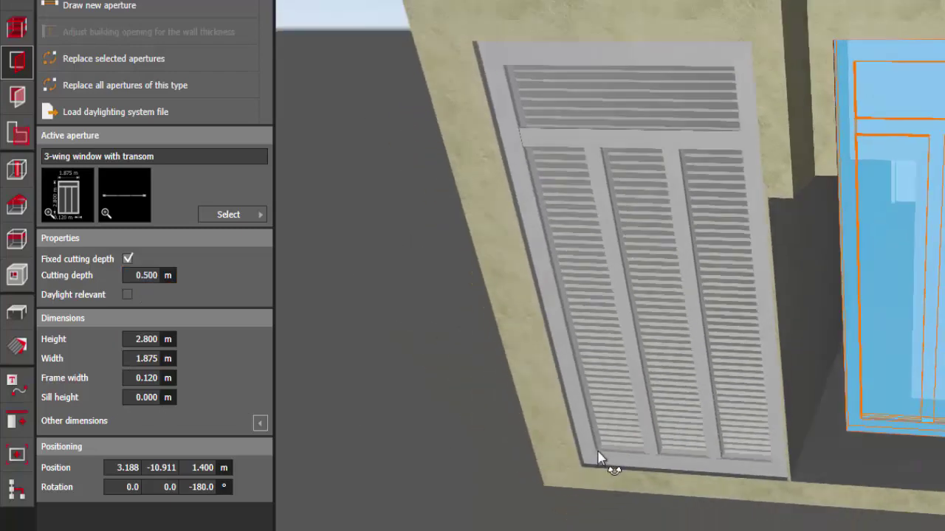
scroll(624, 441, "up", 1)
scroll(711, 358, "up", 3)
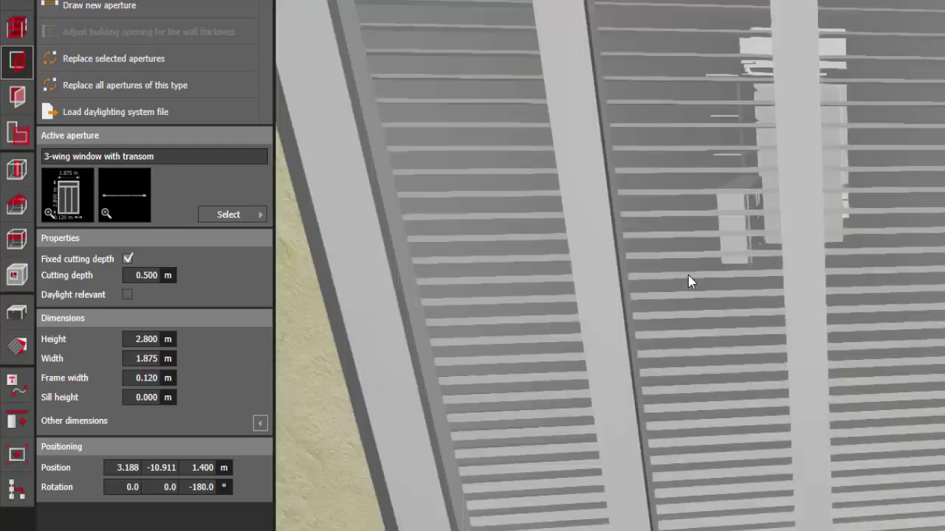
scroll(689, 279, "up", 2)
mouse_move(718, 283)
left_mouse_down()
mouse_move(685, 289)
mouse_move(787, 216)
left_mouse_up()
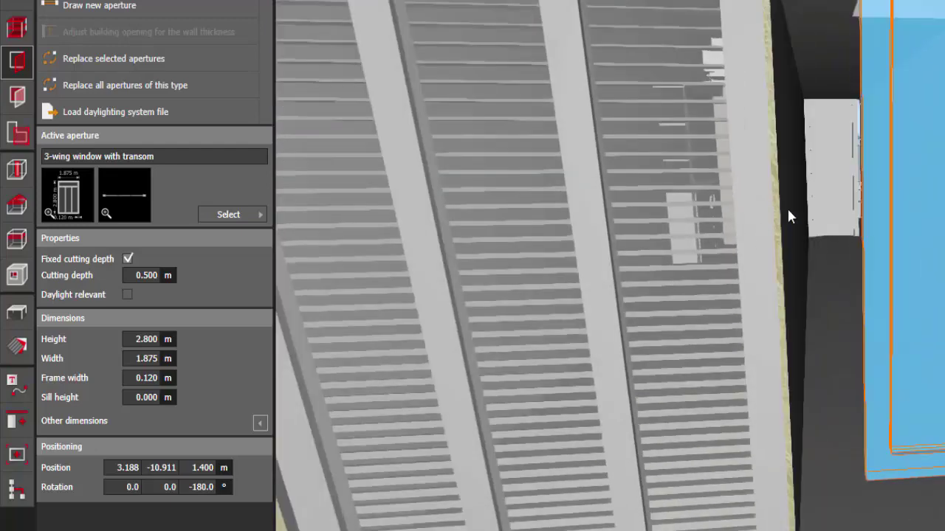
left_click(838, 180)
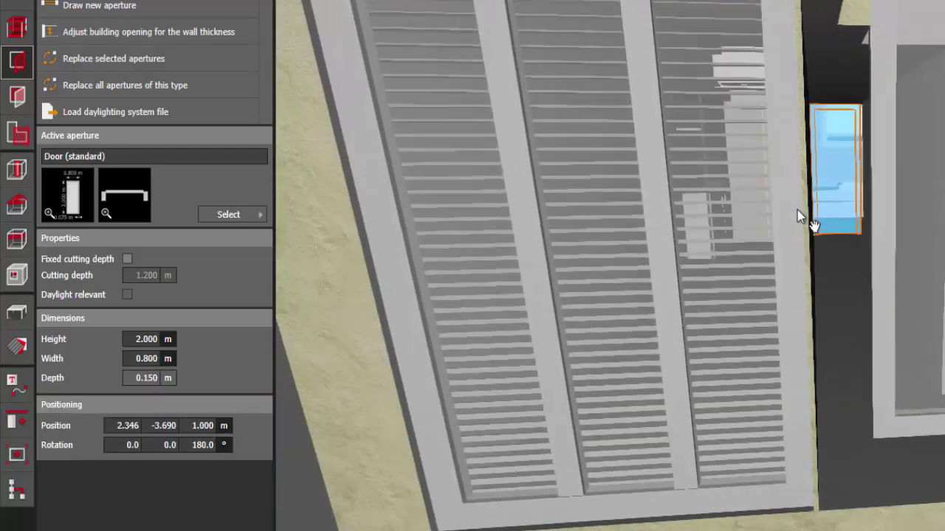
left_click_drag(797, 210, 790, 204)
Select the second, 1.581 m three-wing window and turn on its fixed cutting depth
left_click(791, 204)
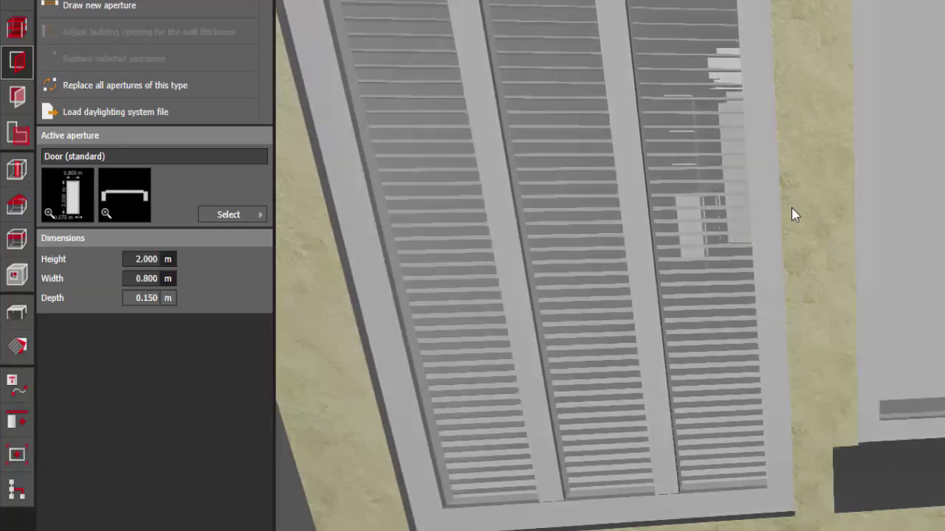
mouse_move(783, 262)
left_mouse_down()
mouse_move(670, 291)
mouse_move(763, 312)
mouse_move(637, 270)
mouse_move(729, 302)
mouse_move(768, 248)
mouse_move(743, 268)
mouse_move(812, 267)
mouse_move(765, 186)
mouse_move(738, 221)
left_mouse_up()
left_click(733, 286)
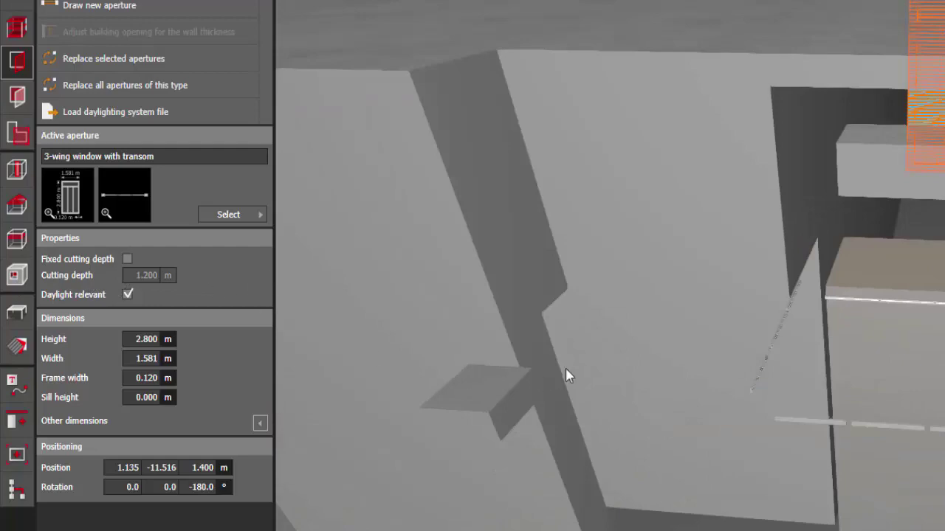
mouse_move(567, 375)
left_mouse_down()
mouse_move(686, 323)
mouse_move(738, 327)
mouse_move(655, 327)
left_mouse_up()
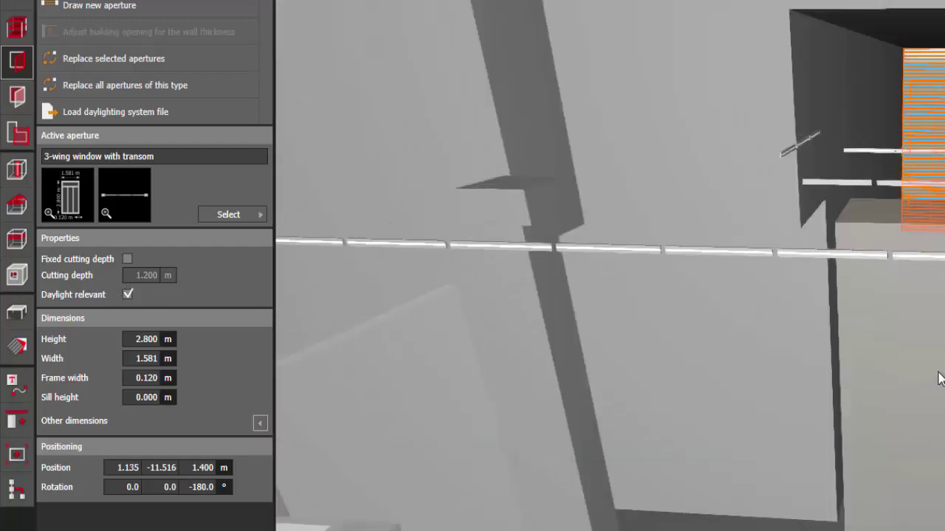
mouse_move(939, 378)
left_mouse_down()
mouse_move(939, 401)
mouse_move(761, 412)
mouse_move(777, 400)
mouse_move(759, 381)
mouse_move(731, 376)
left_mouse_up()
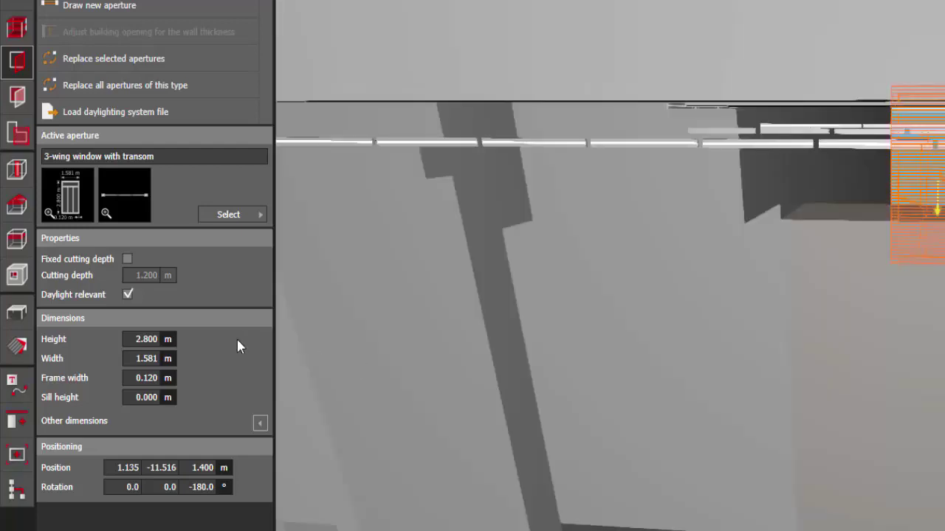
left_click(127, 259)
left_click(146, 275)
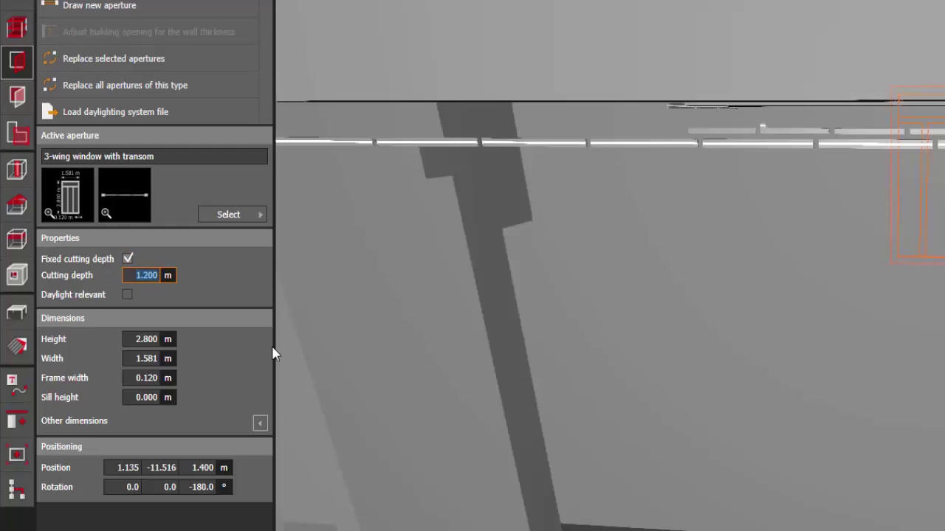
type("1.000")
Confirm the window's 1.200 m cutting depth and orbit toward the room interiors
key("Return")
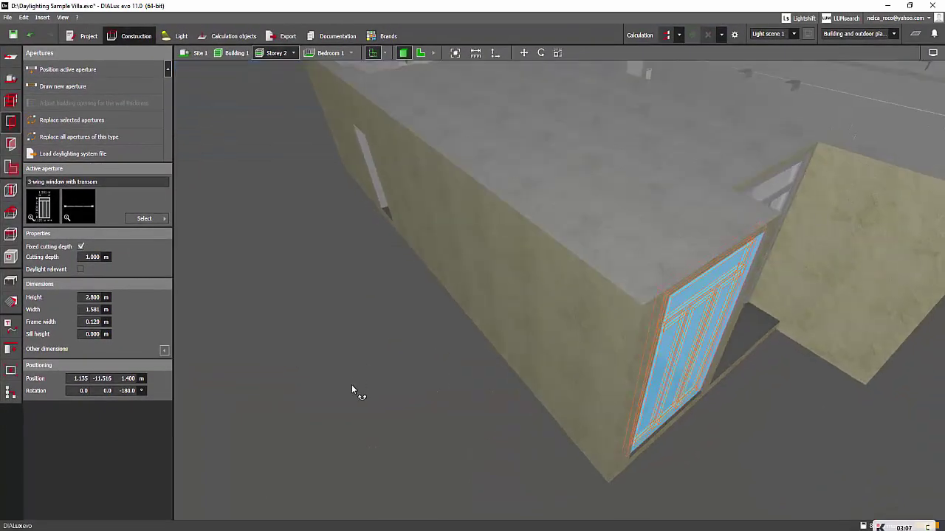
mouse_move(365, 356)
left_mouse_down()
mouse_move(333, 313)
mouse_move(298, 292)
mouse_move(262, 291)
mouse_move(387, 342)
mouse_move(371, 344)
mouse_move(508, 316)
mouse_move(386, 274)
mouse_move(479, 170)
left_mouse_up()
mouse_move(428, 237)
left_mouse_down()
mouse_move(411, 211)
mouse_move(457, 265)
mouse_move(541, 282)
mouse_move(597, 264)
mouse_move(546, 405)
mouse_move(596, 382)
mouse_move(578, 367)
mouse_move(546, 395)
mouse_move(484, 405)
mouse_move(426, 432)
mouse_move(414, 420)
mouse_move(582, 330)
mouse_move(521, 341)
mouse_move(623, 391)
mouse_move(708, 384)
mouse_move(511, 394)
left_mouse_up()
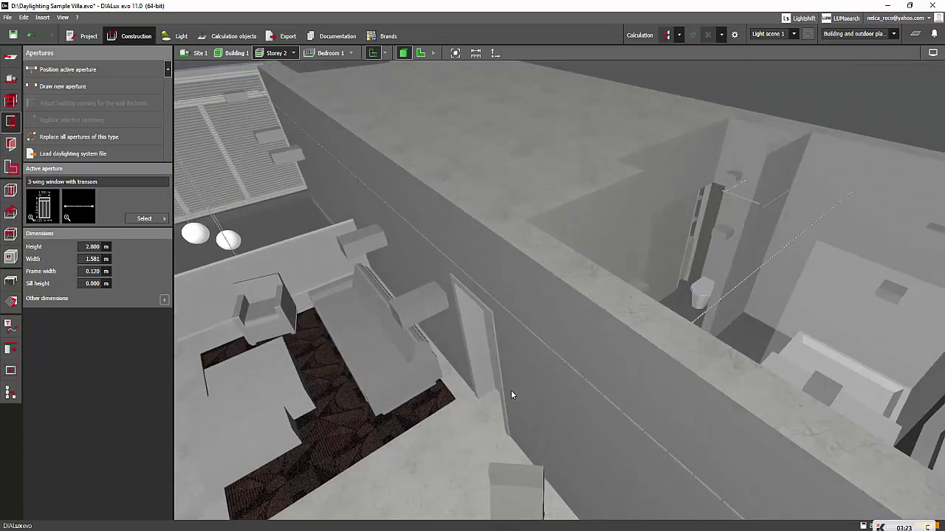
Turn on fixed cutting depth for the interior-wall door and select its value
left_click(487, 380)
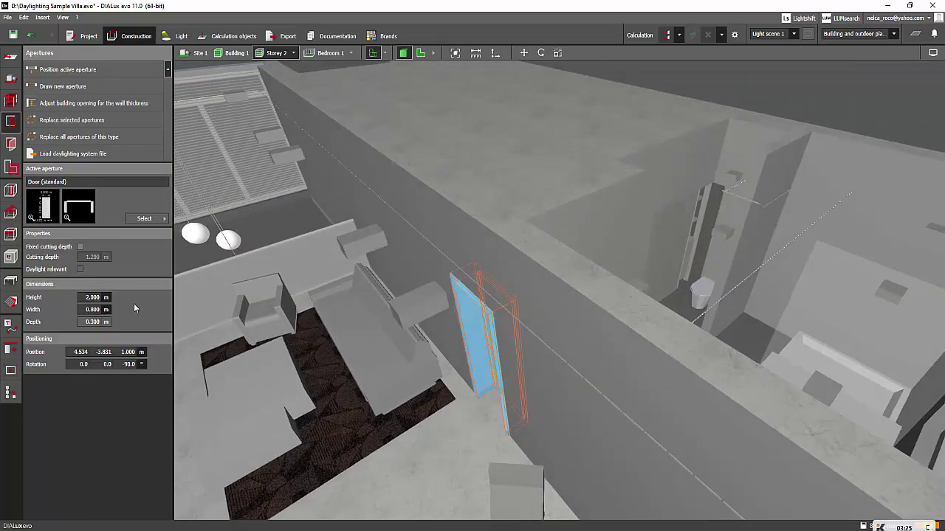
left_click(80, 246)
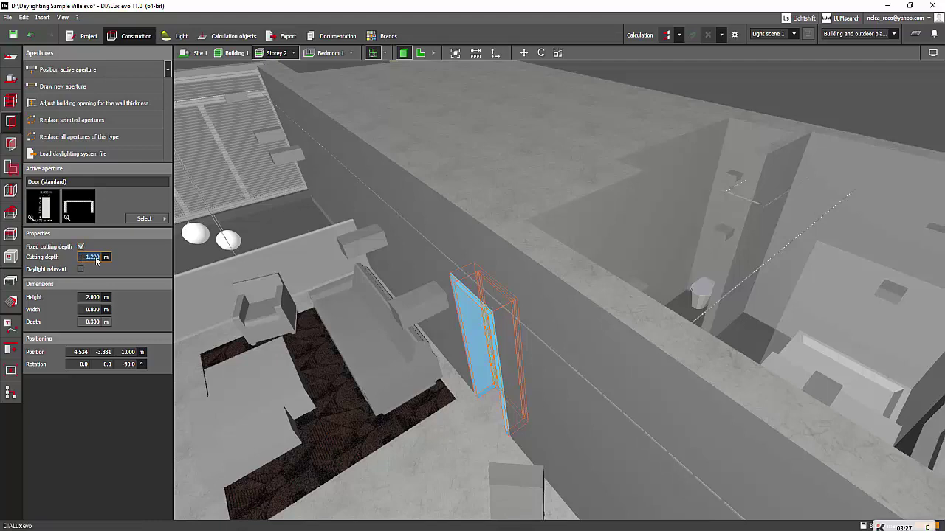
type("5")
double_click(96, 257)
Orbit around the building to inspect the door cuts and the lounge
mouse_move(510, 263)
middle_mouse_down()
mouse_move(809, 211)
mouse_move(576, 303)
mouse_move(538, 259)
mouse_move(570, 273)
mouse_move(575, 257)
mouse_move(557, 343)
middle_mouse_up()
scroll(414, 322, "up", 3)
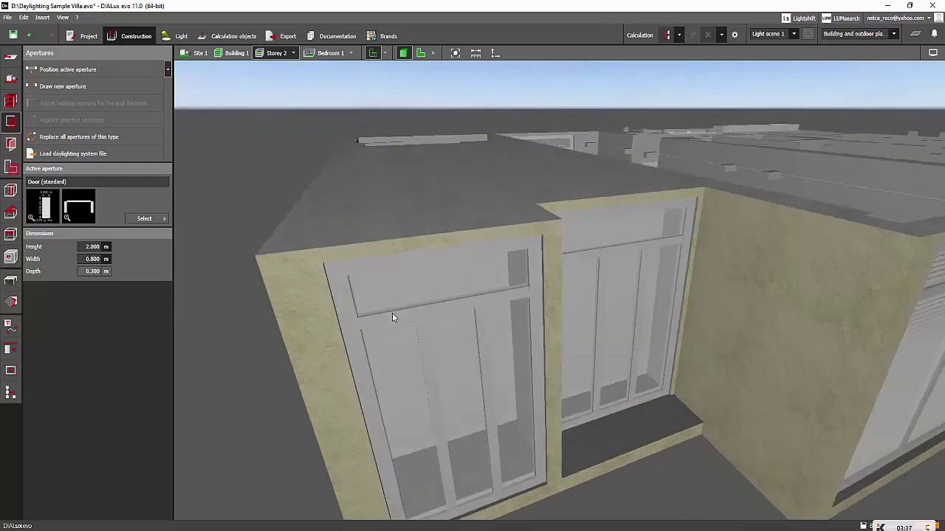
mouse_move(392, 313)
middle_mouse_down()
mouse_move(344, 295)
mouse_move(357, 295)
mouse_move(390, 227)
mouse_move(350, 233)
mouse_move(443, 288)
mouse_move(459, 253)
mouse_move(422, 226)
mouse_move(386, 280)
mouse_move(552, 362)
mouse_move(502, 418)
mouse_move(636, 381)
mouse_move(508, 386)
mouse_move(480, 375)
mouse_move(480, 342)
mouse_move(475, 373)
middle_mouse_up()
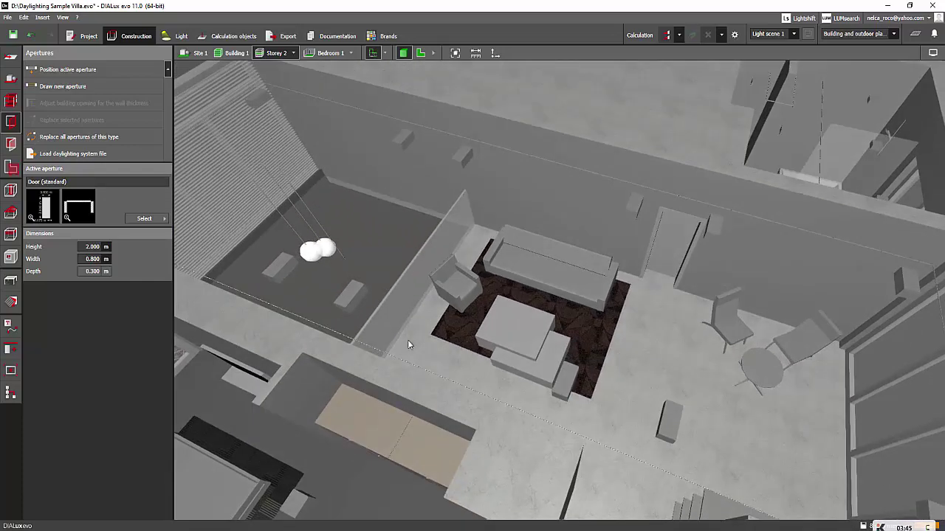
mouse_move(407, 344)
middle_mouse_down()
mouse_move(476, 355)
mouse_move(537, 316)
mouse_move(524, 319)
mouse_move(595, 305)
mouse_move(564, 269)
mouse_move(656, 316)
mouse_move(572, 274)
mouse_move(568, 324)
mouse_move(581, 295)
mouse_move(594, 360)
mouse_move(606, 355)
mouse_move(527, 335)
mouse_move(551, 315)
mouse_move(727, 321)
mouse_move(526, 310)
middle_mouse_up()
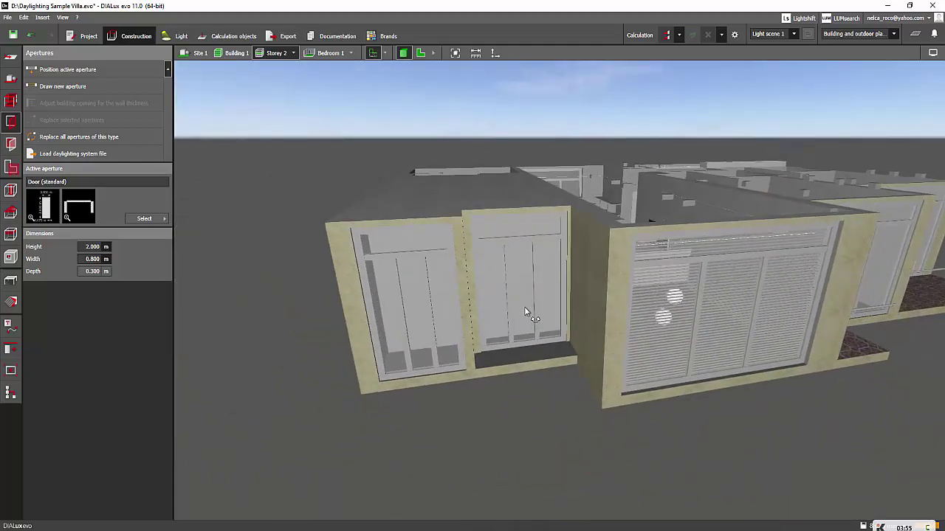
scroll(517, 295, "up", 5)
Look down on the building and drag the three-wing window from the middle opening to the left one
left_click(510, 280)
scroll(480, 288, "down", 5)
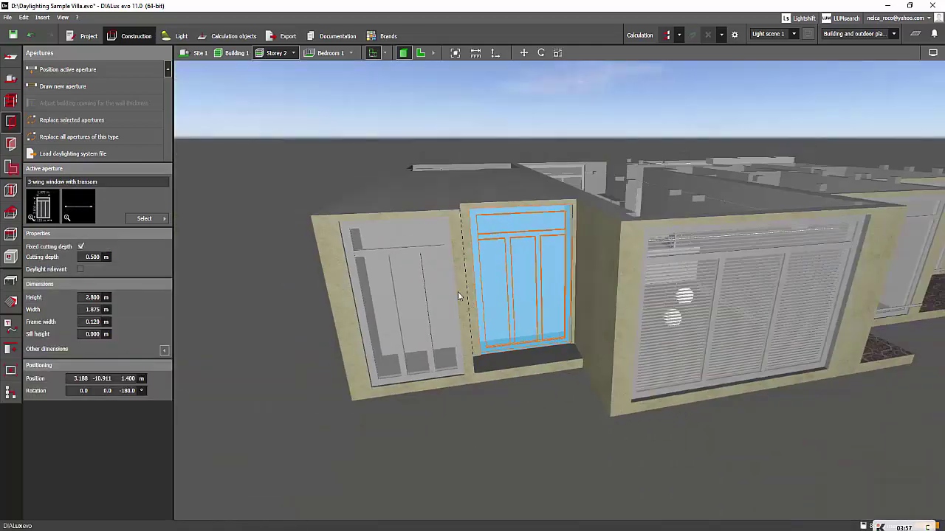
left_click(369, 182)
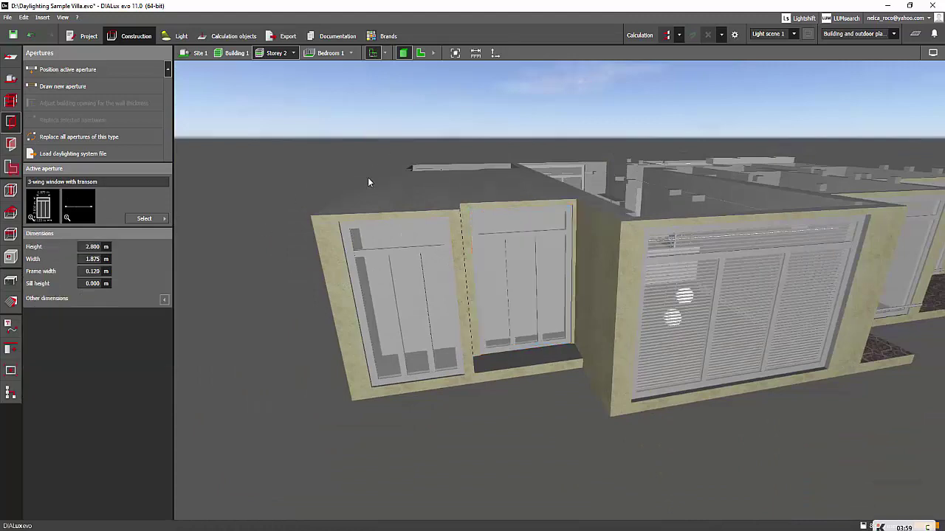
scroll(347, 228, "down", 3)
mouse_move(352, 234)
right_mouse_down()
mouse_move(444, 228)
mouse_move(489, 268)
right_mouse_up()
scroll(476, 216, "up", 3)
scroll(454, 224, "up", 3)
scroll(496, 265, "down", 2)
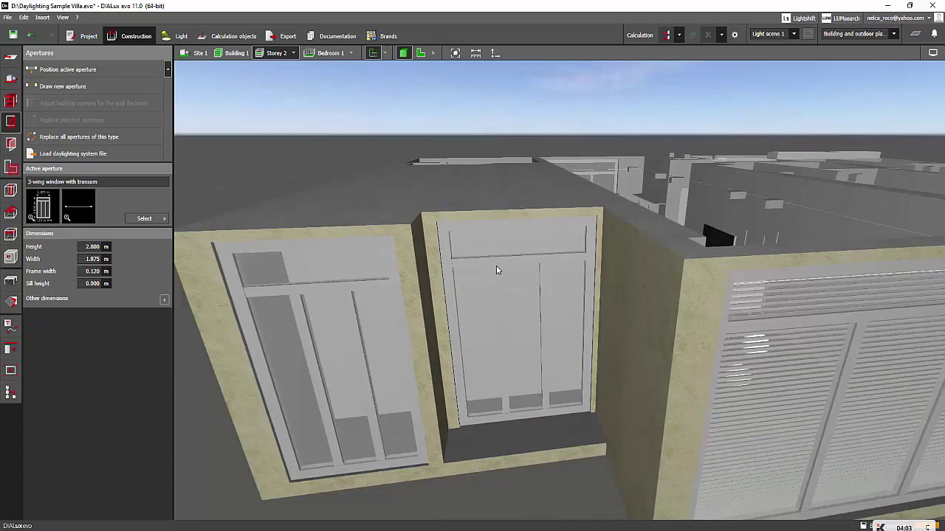
left_click(493, 272)
left_click_drag(493, 272, 357, 295)
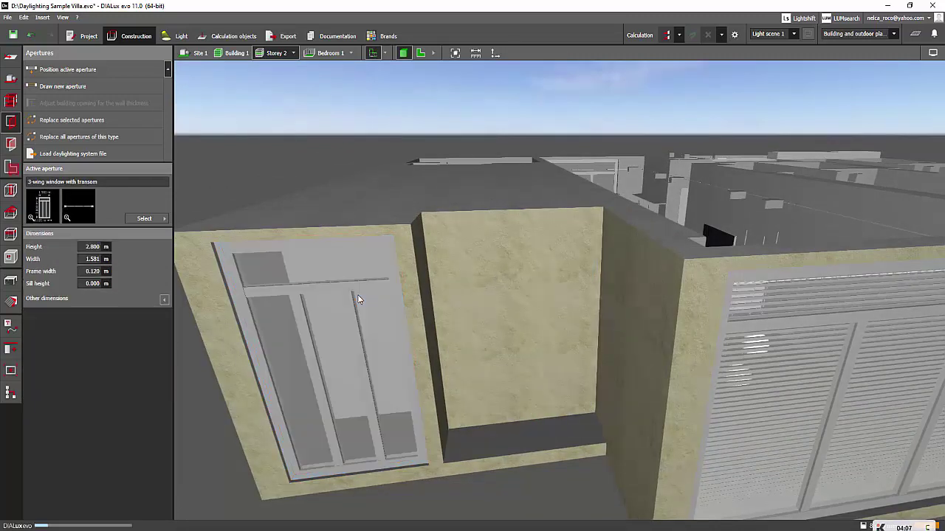
scroll(387, 267, "up", 5)
scroll(391, 271, "down", 3)
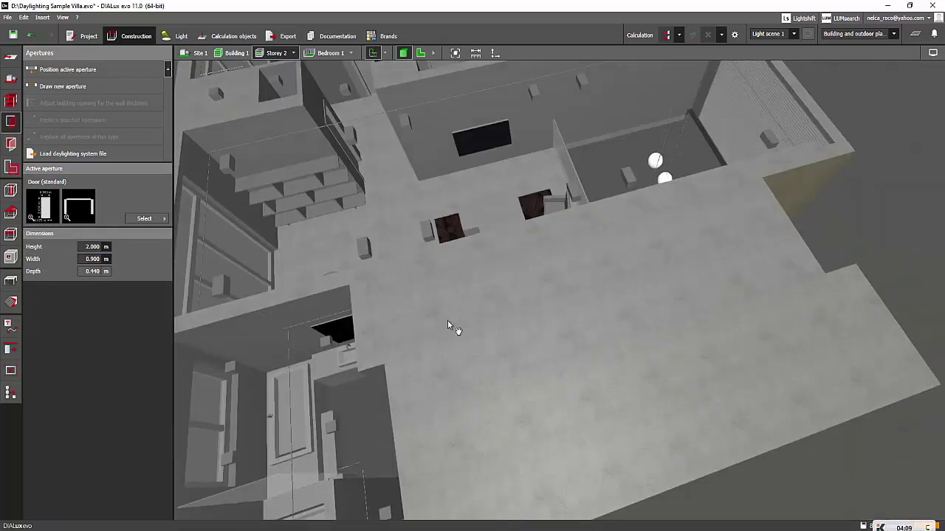
mouse_move(448, 321)
right_mouse_down()
mouse_move(601, 281)
mouse_move(473, 222)
right_mouse_up()
Show the Storey 2 floor plan in 2D with the construction tools available
scroll(684, 286, "up", 3)
scroll(684, 286, "down", 3)
left_click(422, 53)
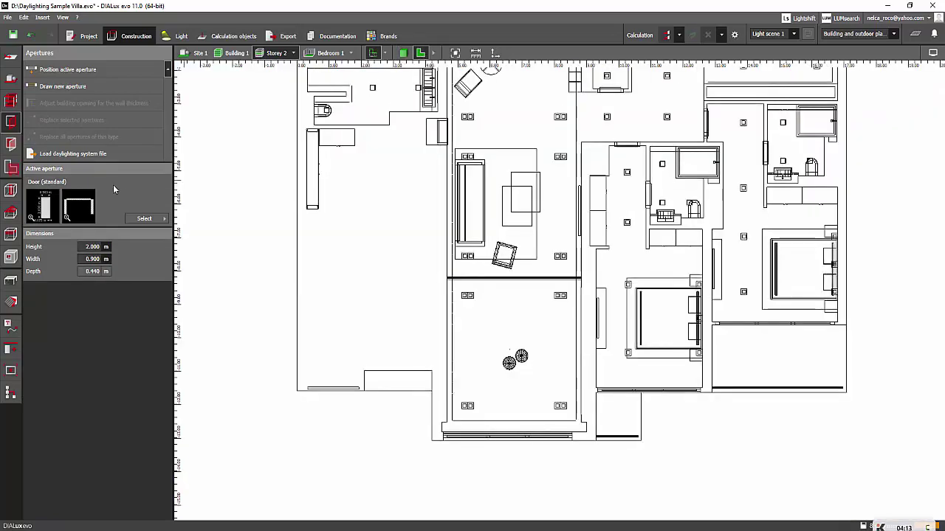
left_click(11, 106)
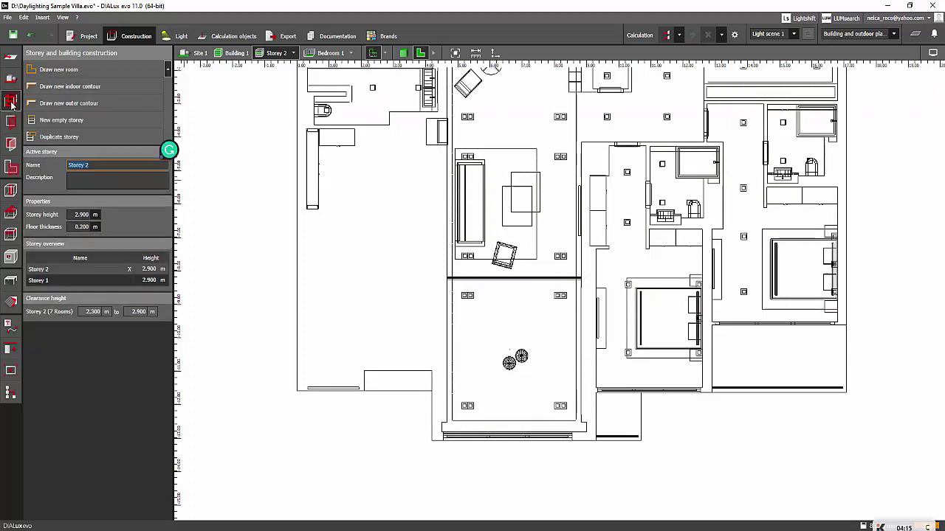
Draw a seven-corner room outline beside the lounge and close the contour
left_click(48, 71)
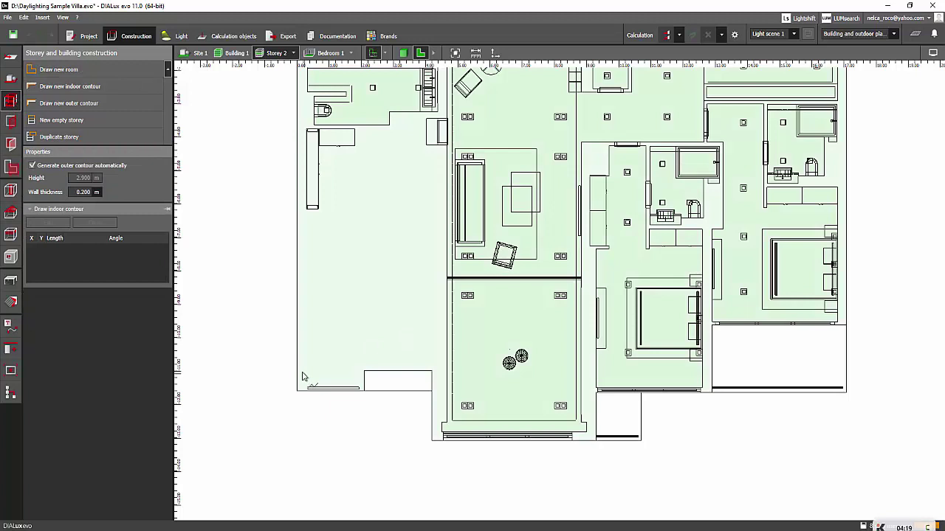
left_click(305, 372)
left_click(353, 370)
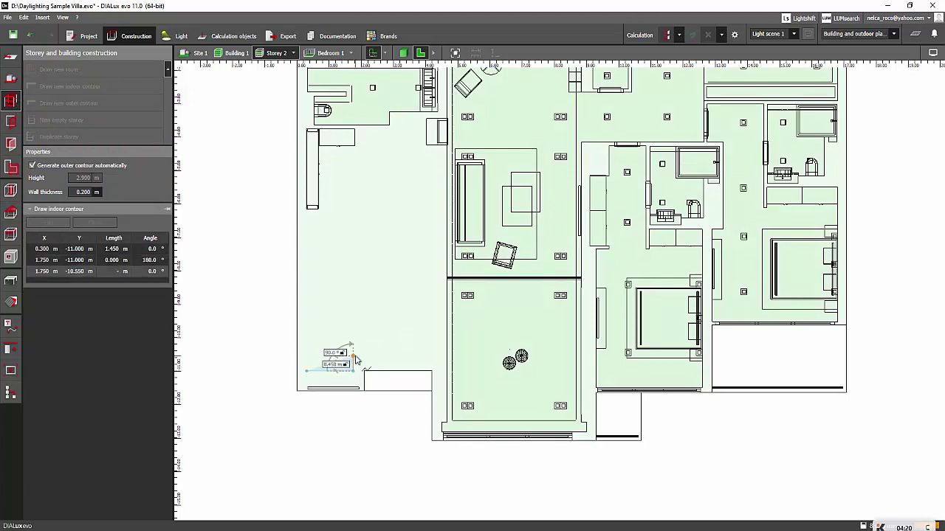
left_click(442, 357)
left_click(442, 178)
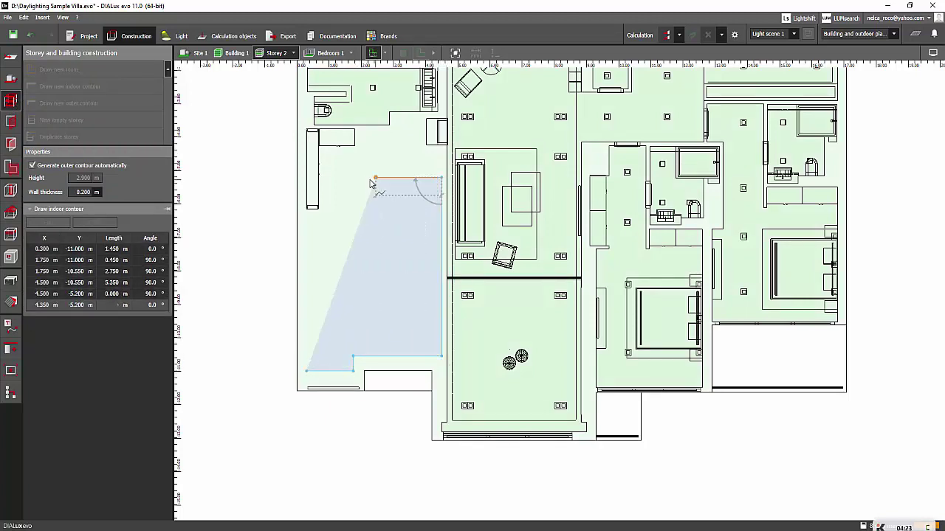
left_click(334, 179)
left_click(334, 227)
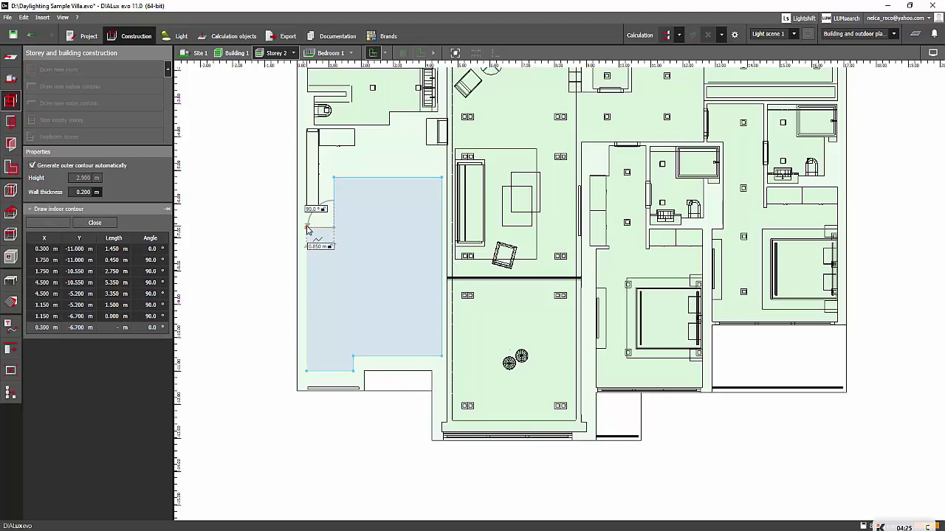
left_click(308, 228)
right_click(308, 230)
left_click(343, 230)
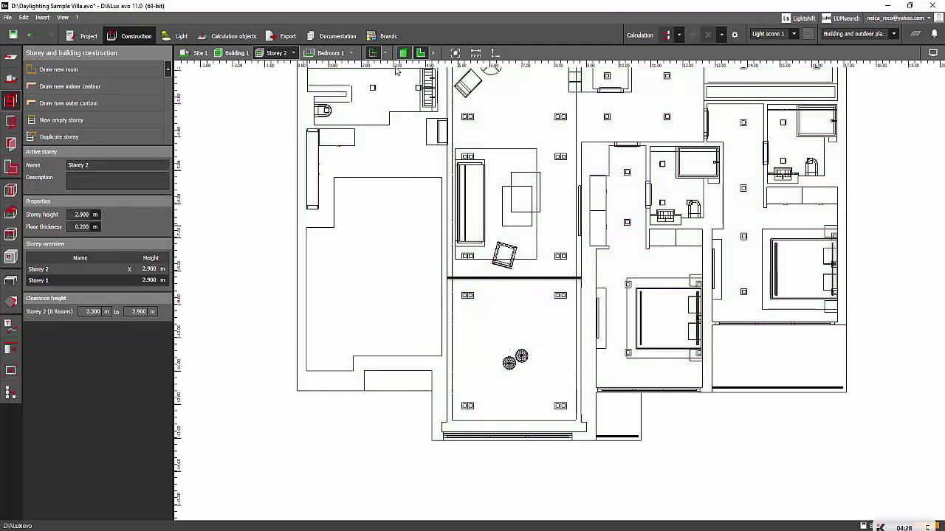
Orbit the 3D model to view the new room, then move to the Udemy course page
left_click(403, 52)
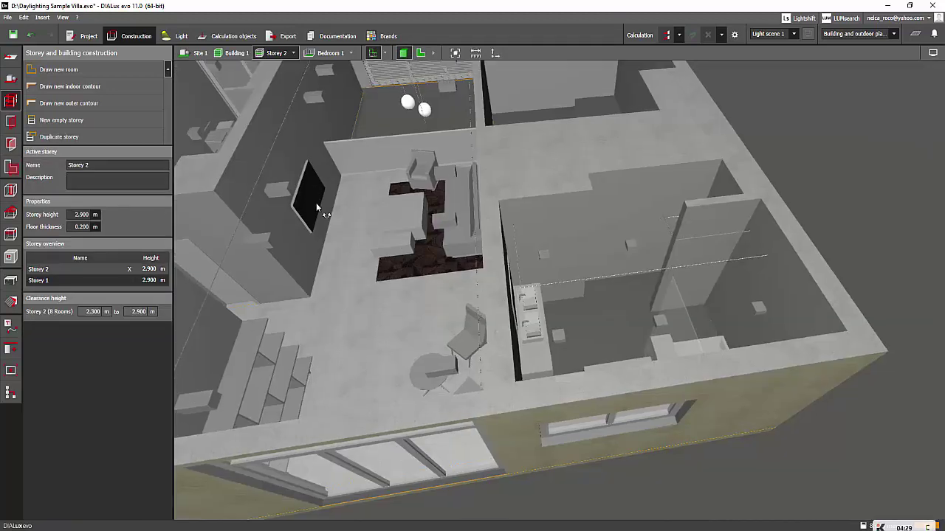
mouse_move(316, 202)
left_mouse_down()
mouse_move(273, 198)
mouse_move(259, 219)
mouse_move(385, 237)
mouse_move(360, 298)
mouse_move(321, 268)
mouse_move(330, 291)
mouse_move(304, 325)
mouse_move(289, 296)
mouse_move(362, 285)
mouse_move(215, 262)
mouse_move(620, 380)
mouse_move(601, 338)
mouse_move(574, 317)
mouse_move(516, 366)
mouse_move(600, 362)
mouse_move(480, 285)
mouse_move(471, 346)
mouse_move(426, 324)
mouse_move(549, 302)
mouse_move(460, 331)
mouse_move(445, 298)
mouse_move(525, 336)
left_mouse_up()
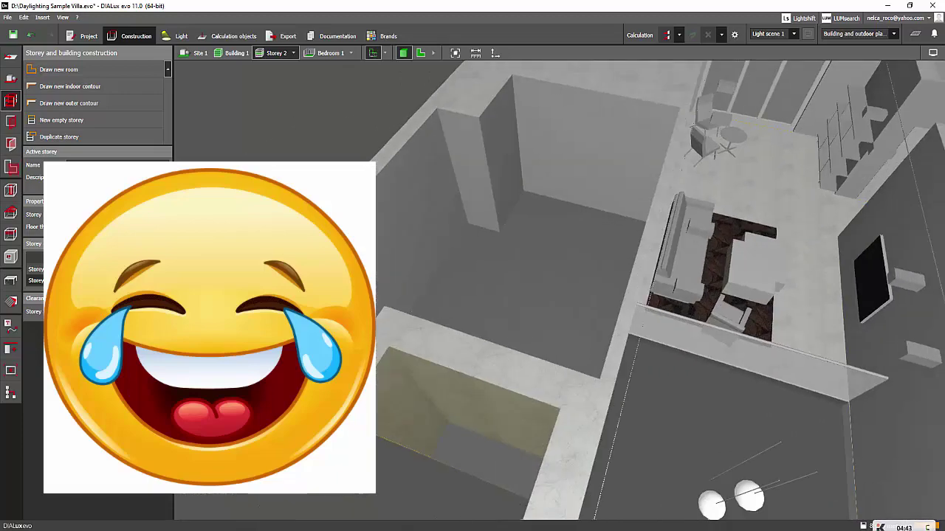
key("alt+Tab")
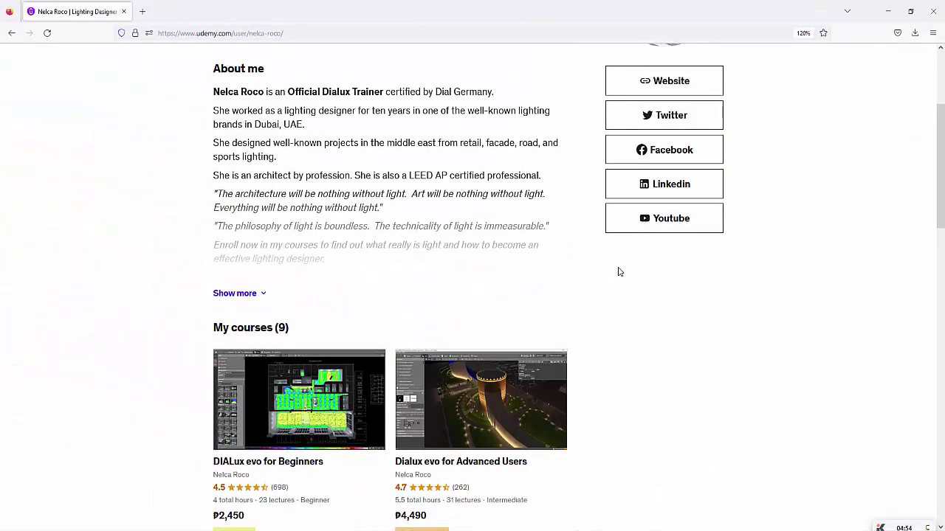
scroll(506, 270, "up", 3)
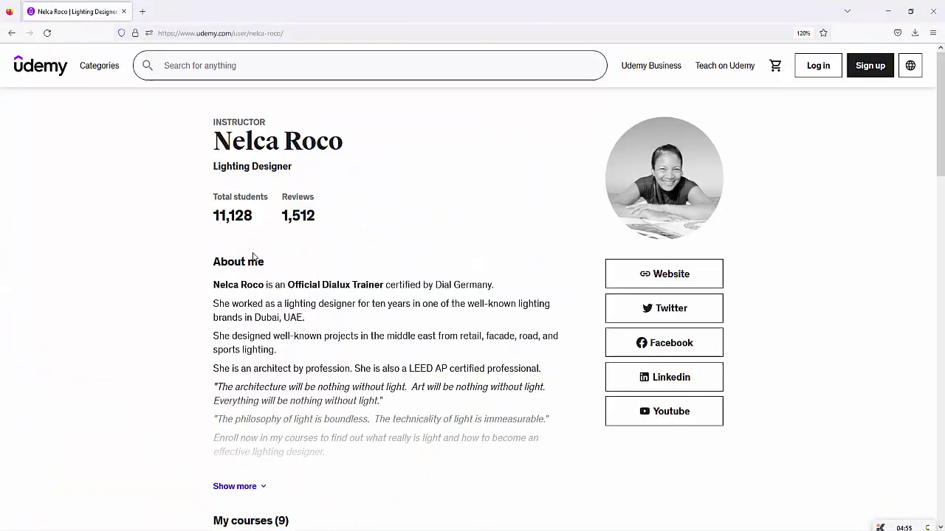
scroll(246, 251, "down", 3)
scroll(183, 242, "up", 3)
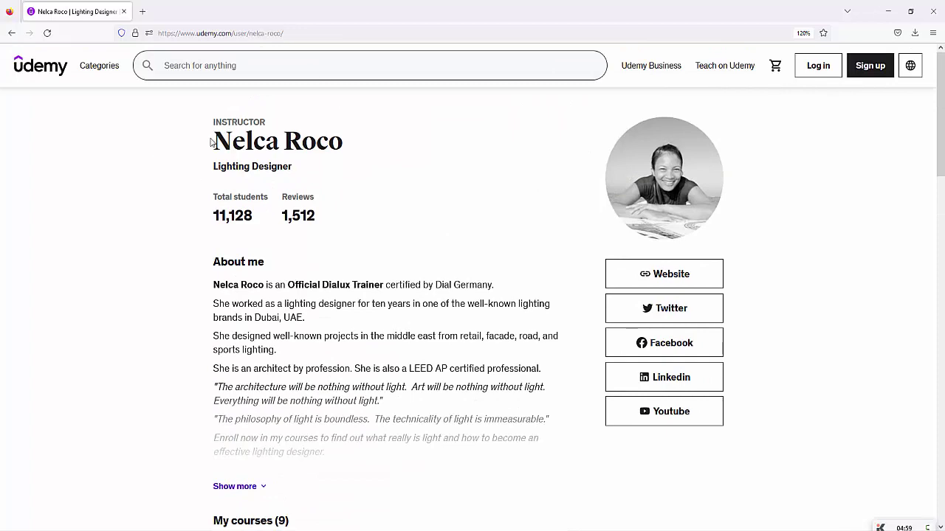
left_click_drag(220, 141, 344, 145)
scroll(517, 295, "down", 4)
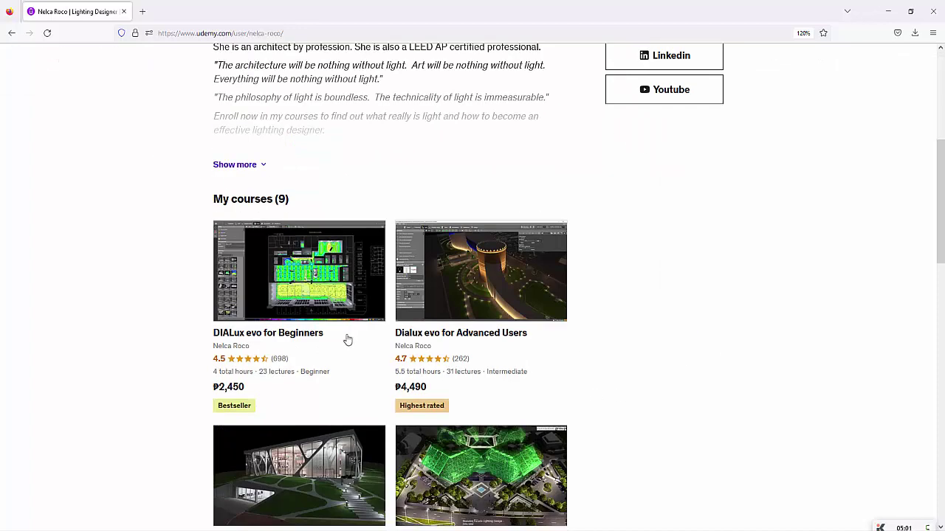
scroll(539, 349, "down", 2)
scroll(447, 361, "down", 3)
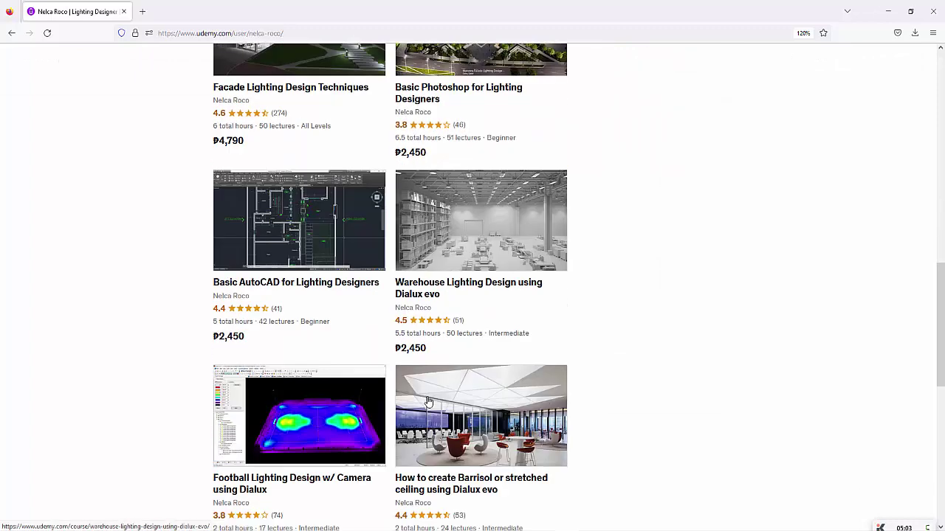
scroll(537, 368, "down", 2)
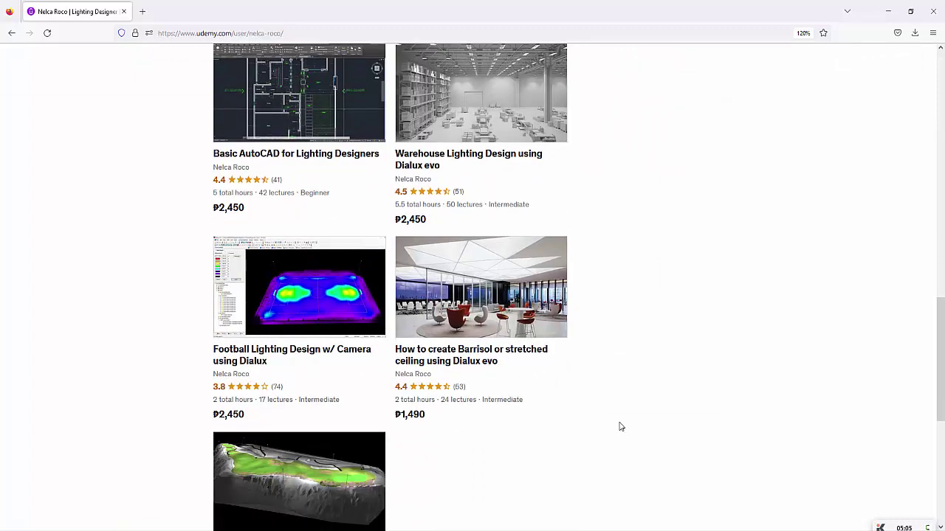
scroll(673, 405, "up", 1)
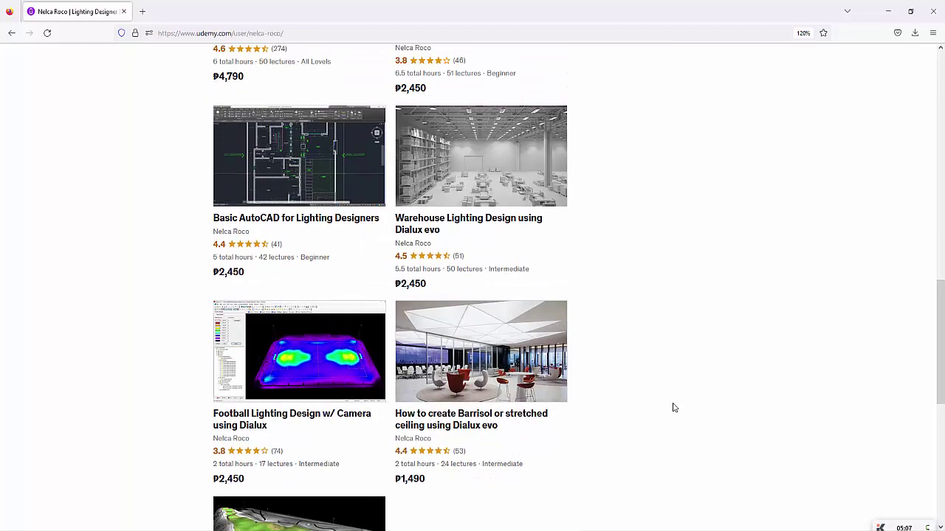
scroll(666, 412, "up", 2)
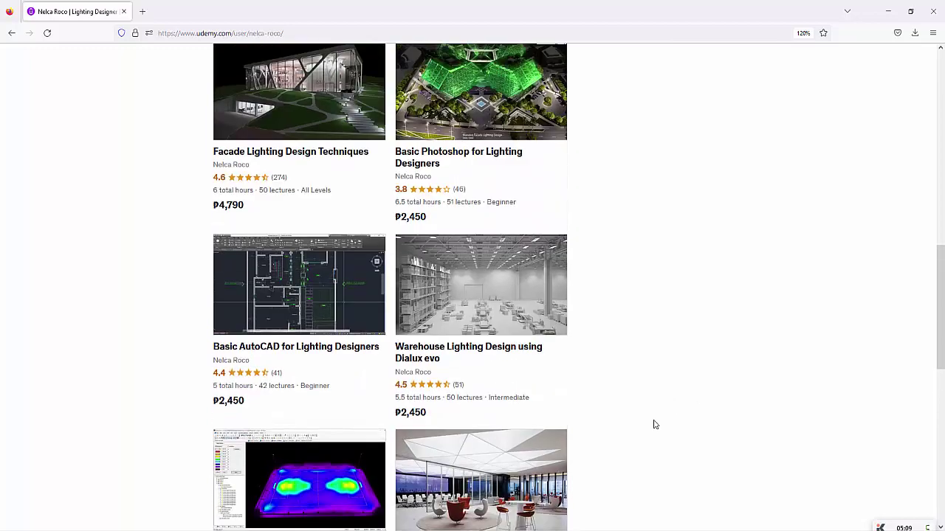
scroll(700, 426, "down", 2)
scroll(696, 435, "down", 2)
scroll(696, 431, "down", 2)
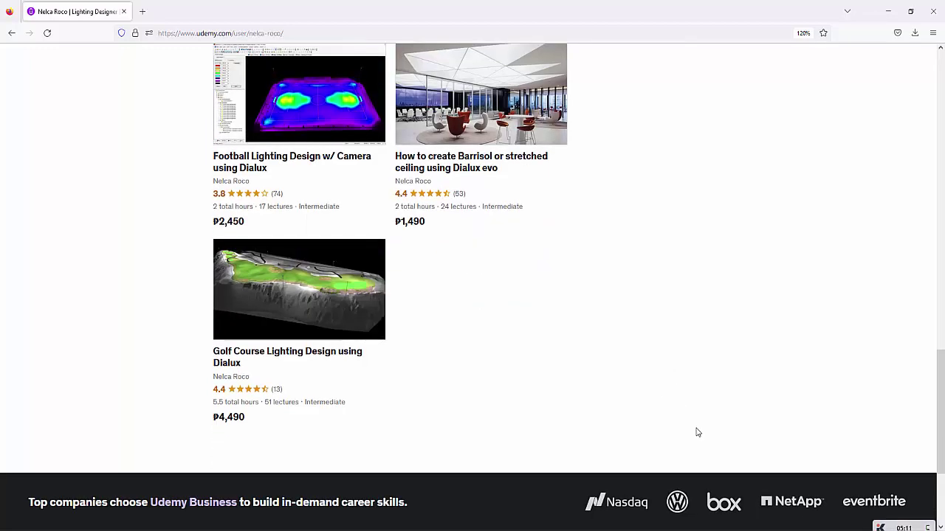
scroll(698, 424, "up", 3)
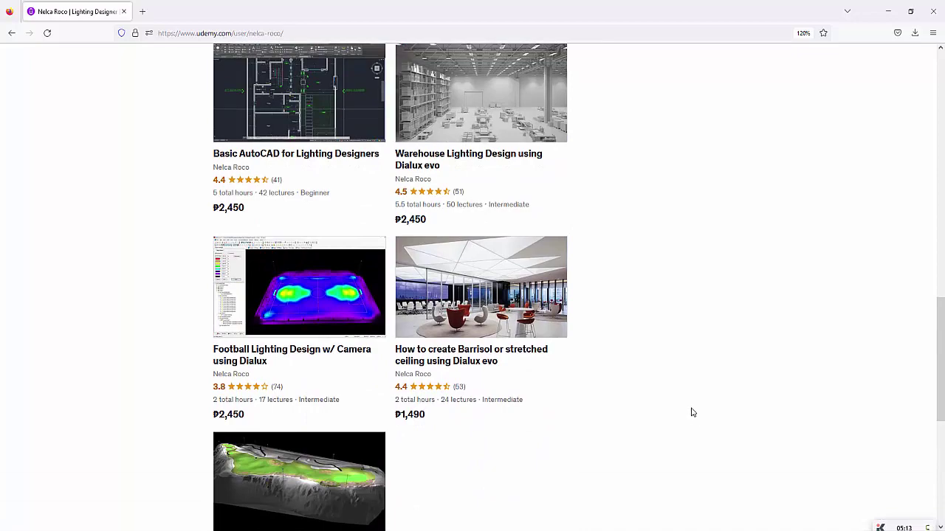
scroll(691, 411, "up", 1)
scroll(689, 414, "up", 6)
scroll(689, 414, "down", 3)
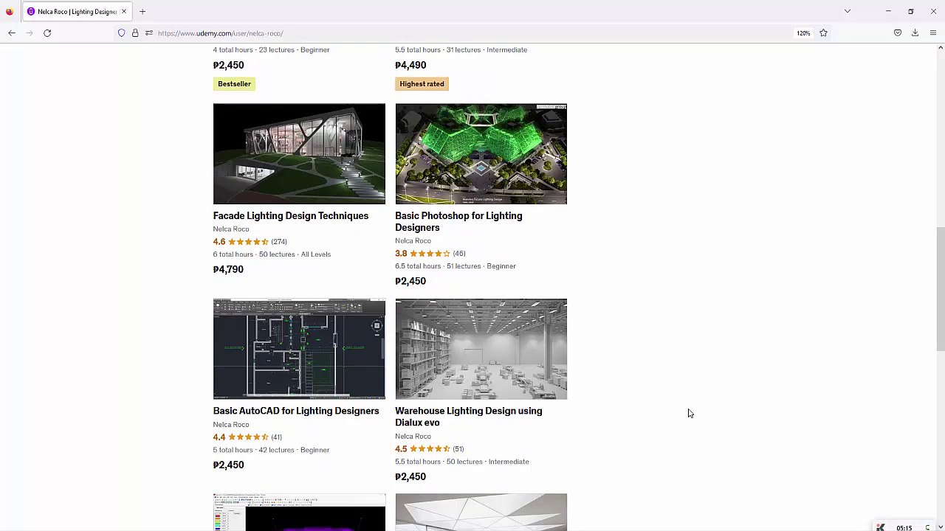
scroll(689, 417, "down", 3)
scroll(678, 418, "down", 4)
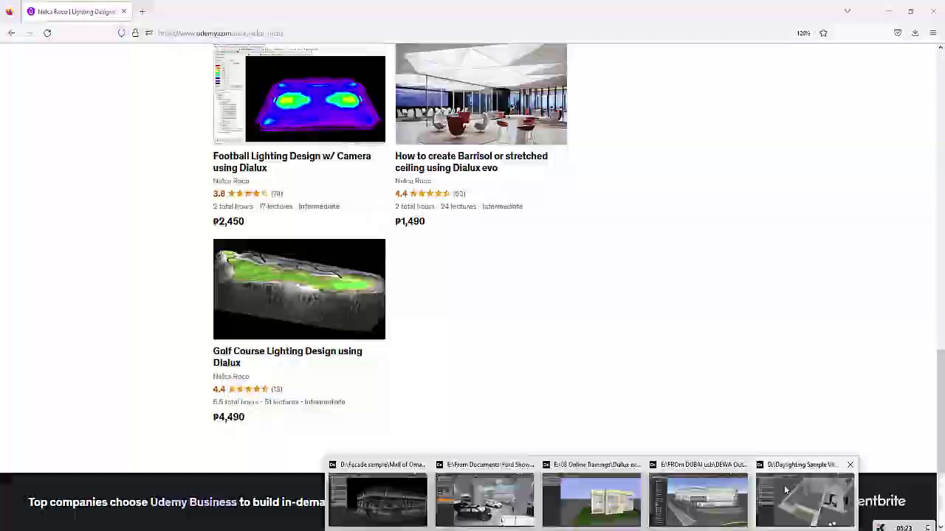
Orbit the villa model in DIALux again, then return to the YouTube lighting-design channel page
left_click(785, 491)
mouse_move(653, 293)
middle_mouse_down()
mouse_move(411, 318)
mouse_move(458, 353)
mouse_move(475, 337)
middle_mouse_up()
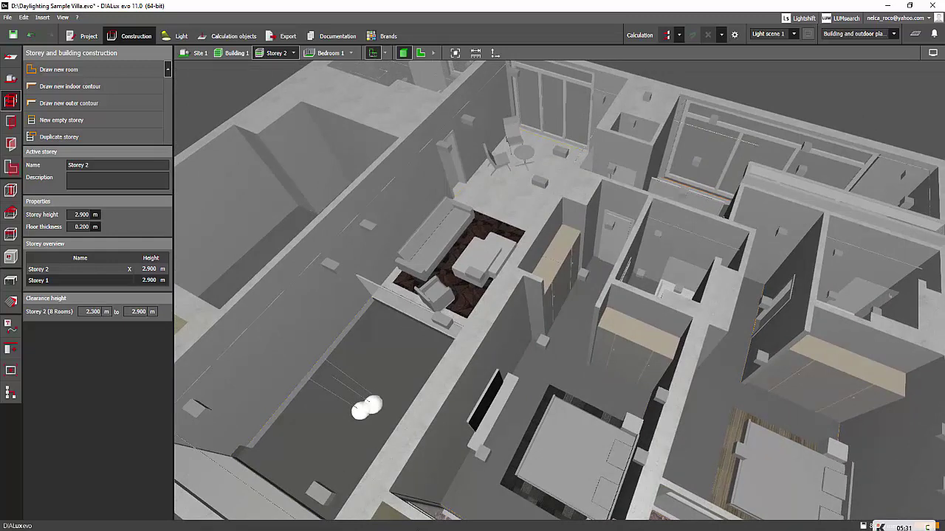
key("alt+Tab")
left_click(925, 281)
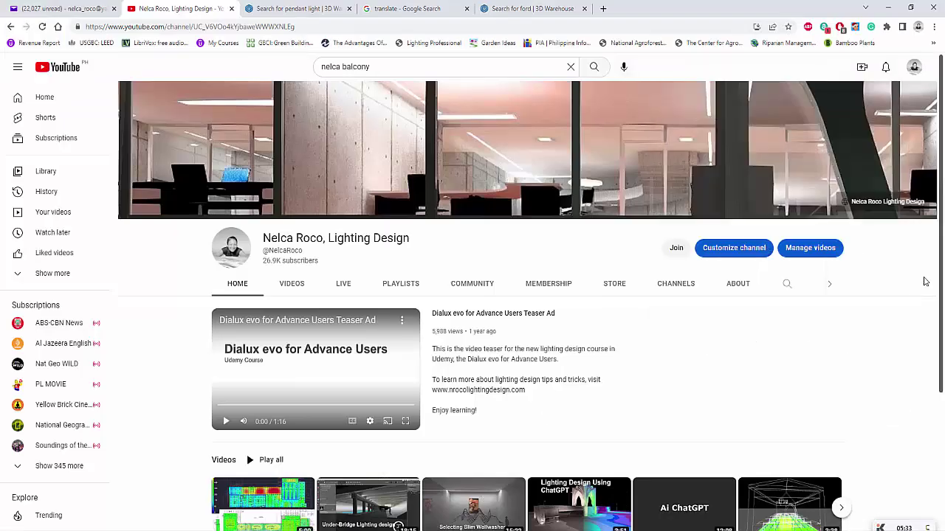